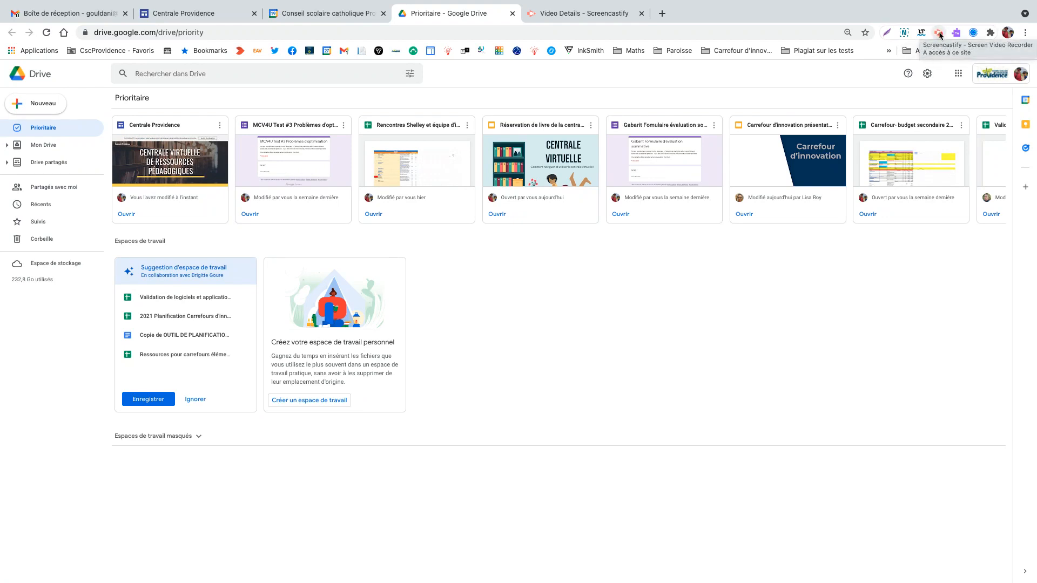
pyautogui.click(940, 34)
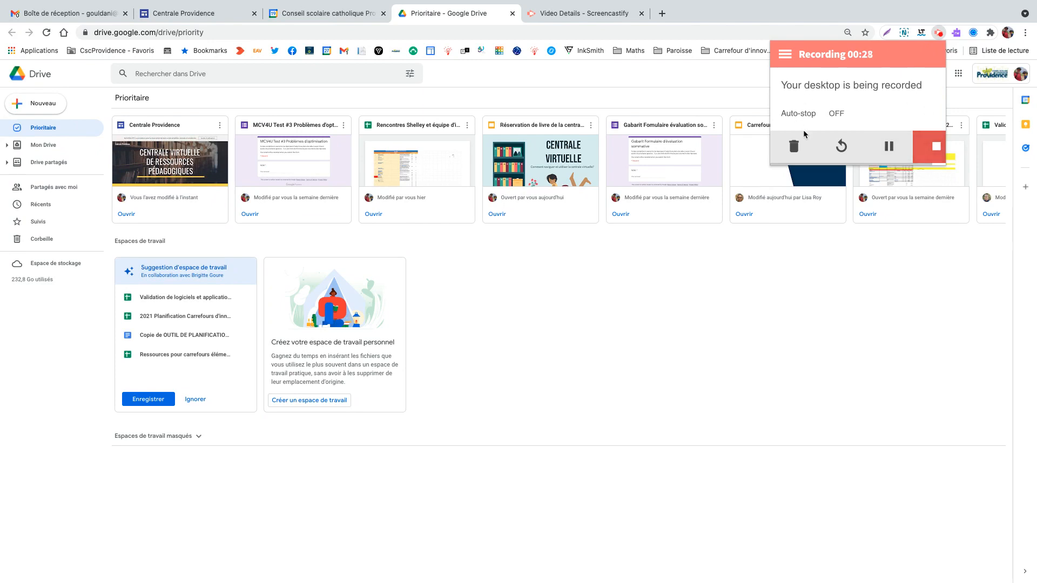
pyautogui.click(890, 306)
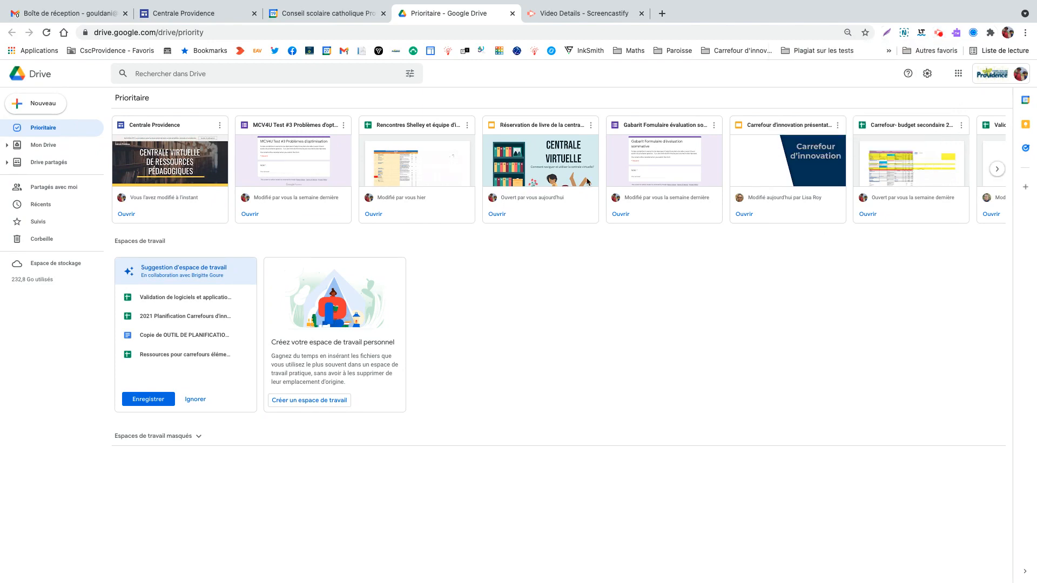
# Step: Switch to Screencastify and open the video's Interactive Questions editor, with playback paused and muted
pyautogui.click(577, 17)
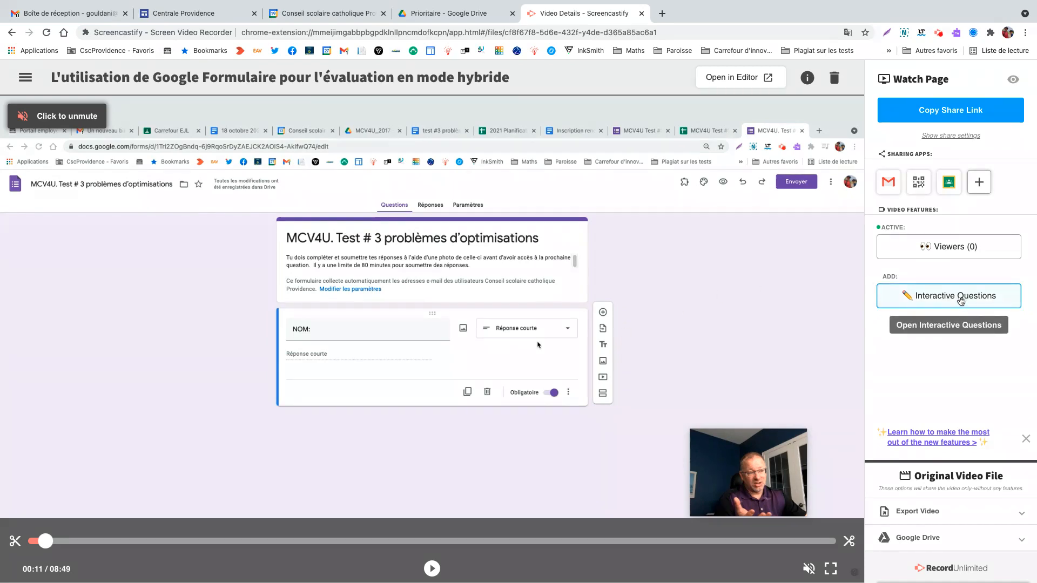
pyautogui.click(960, 301)
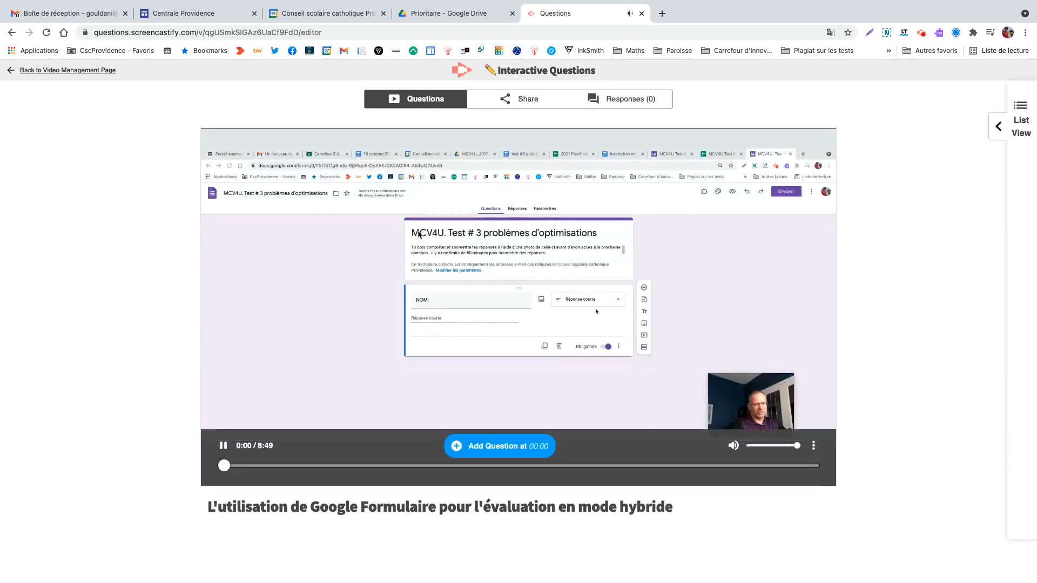
pyautogui.click(222, 445)
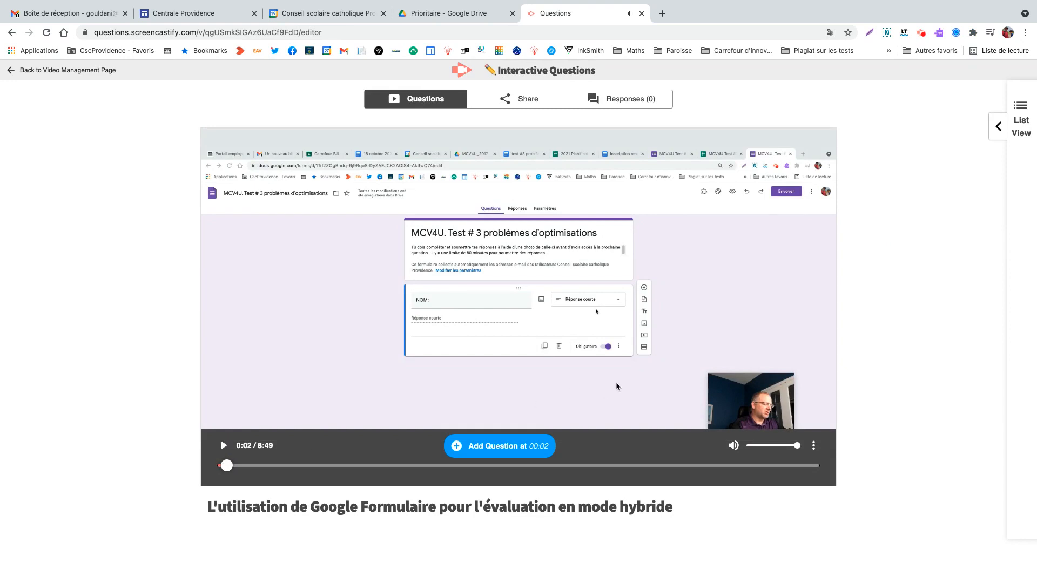
pyautogui.click(733, 446)
# Step: Add a question at 02:18 in the video, worded "Quelle est le type de question à ajouter"
pyautogui.click(256, 466)
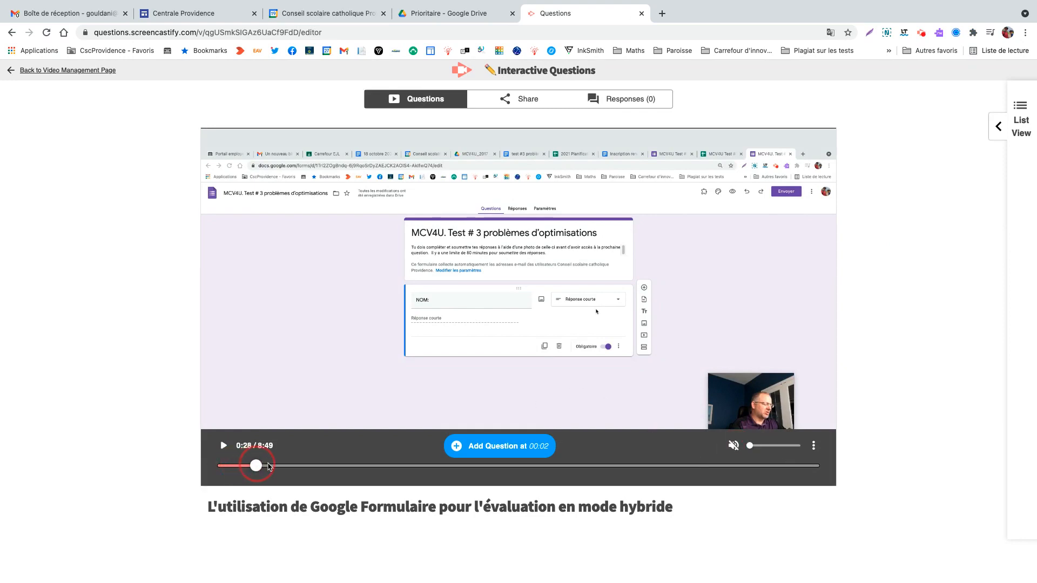
pyautogui.click(343, 465)
pyautogui.click(371, 466)
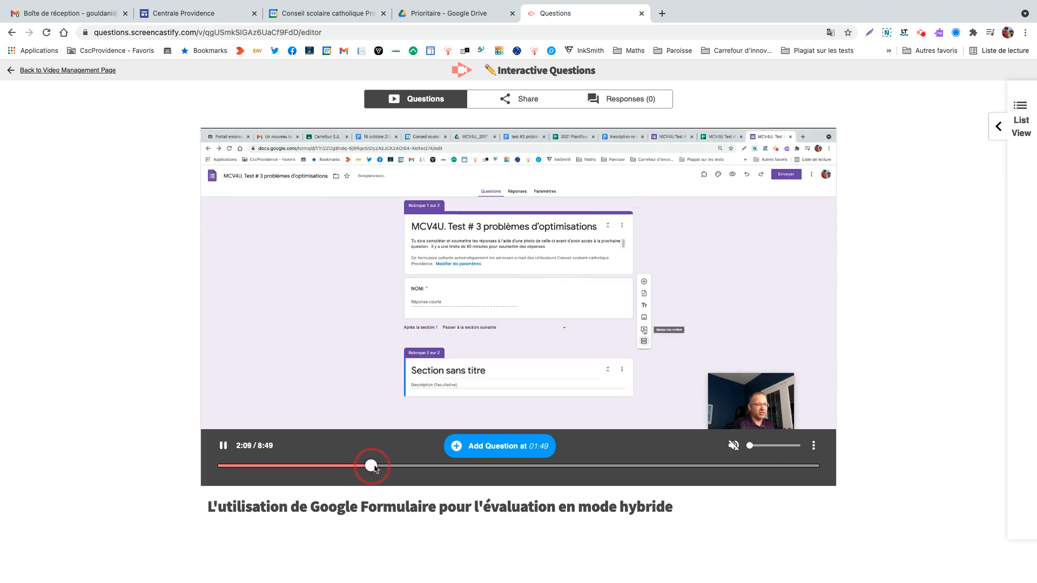
pyautogui.moveTo(372, 465); pyautogui.dragTo(420, 465)
pyautogui.click(396, 465)
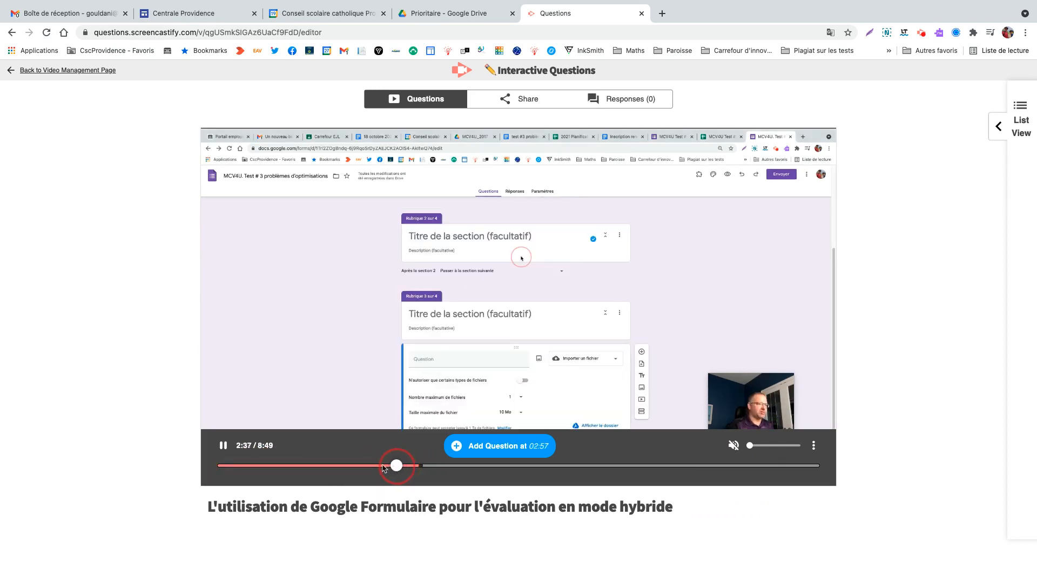
pyautogui.click(379, 465)
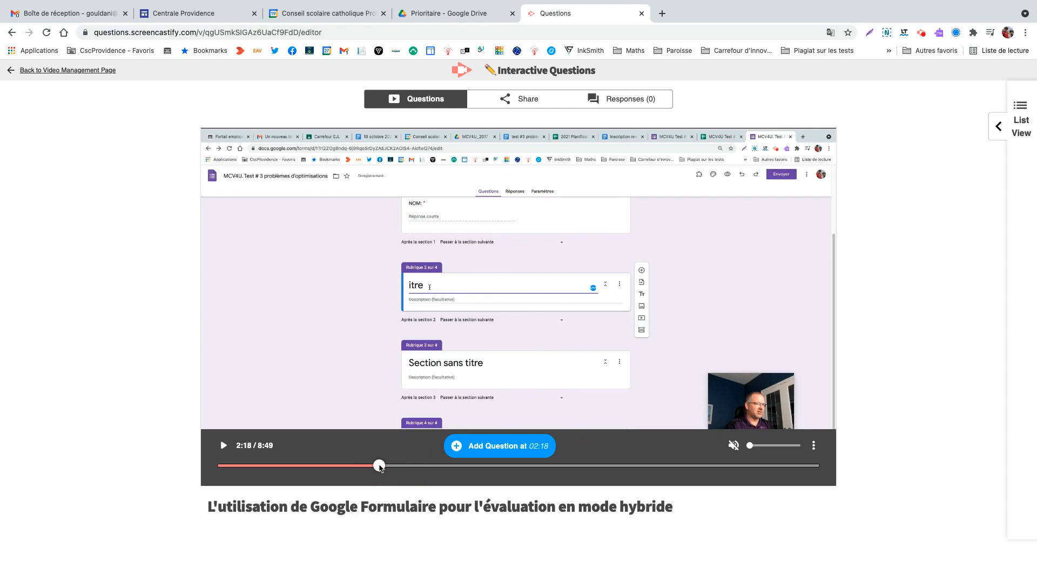
pyautogui.click(456, 447)
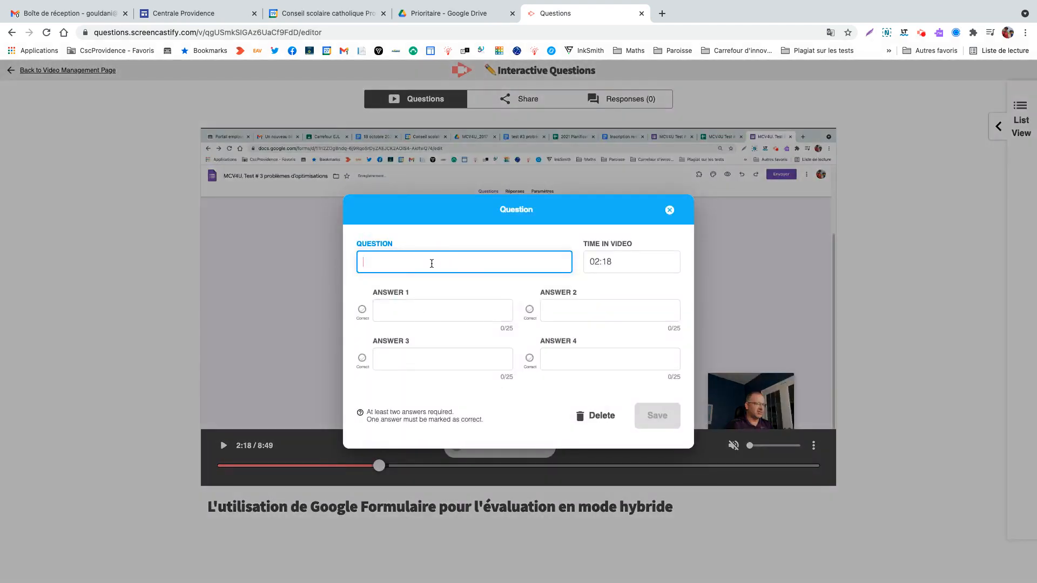
pyautogui.write('Quelle est le type de question à ajouter')
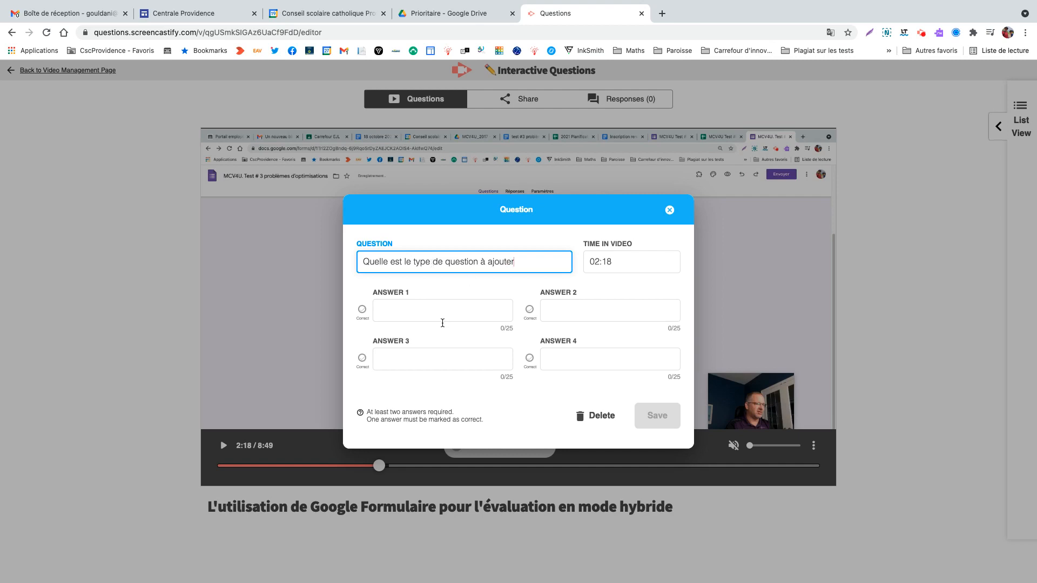
# Step: Enter "Choix multiples" as answer 1 and "Text court" as answer 2
pyautogui.click(420, 318)
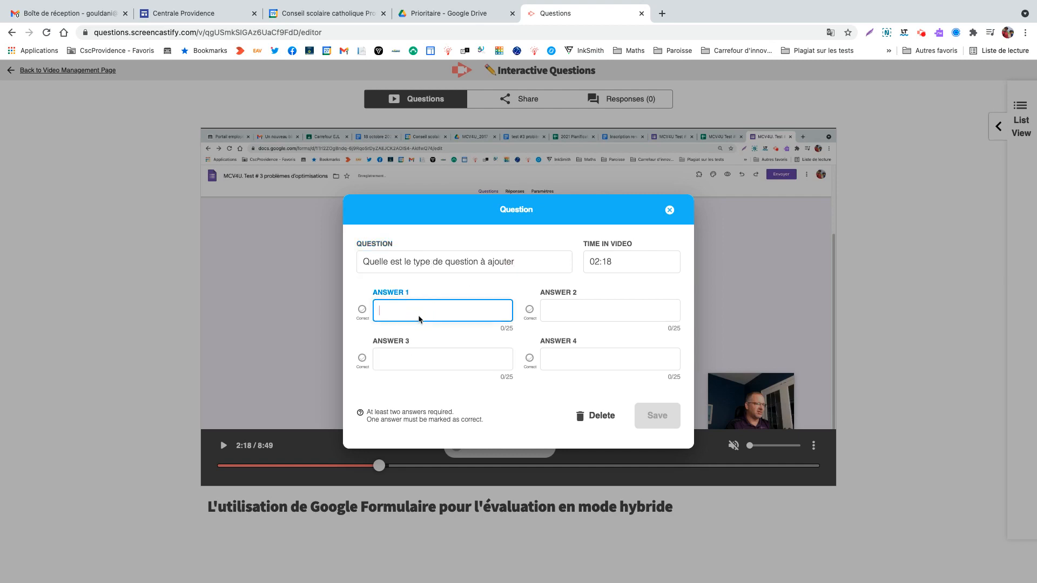
pyautogui.write('Choix multiples')
pyautogui.click(579, 311)
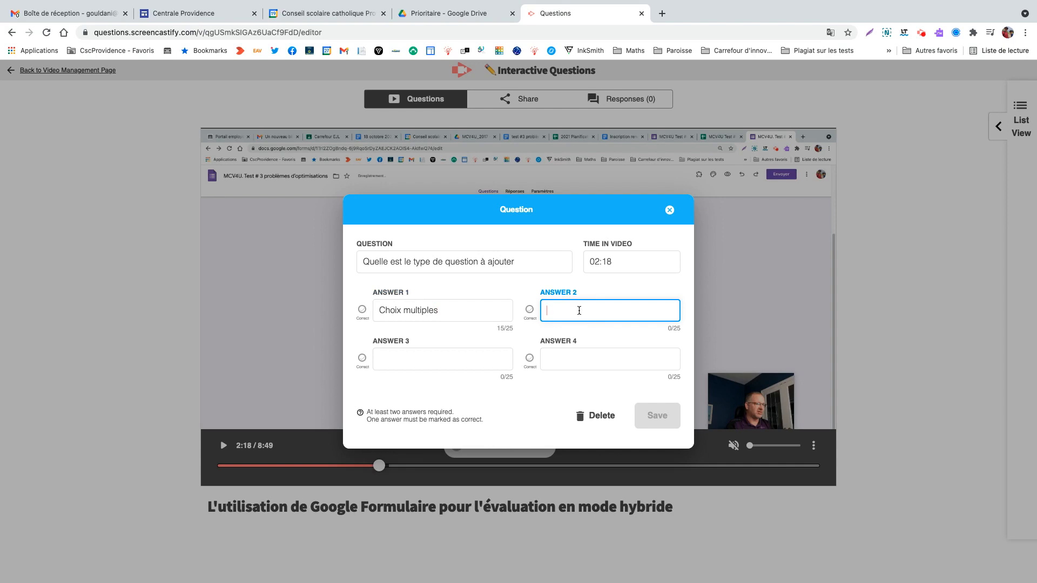
pyautogui.write('Test court')
pyautogui.click(567, 311)
pyautogui.click(561, 311)
pyautogui.press('BackSpace')
pyautogui.write('x')
# Step: Enter "Text Long" and "Changement de données" as answers 3 and 4, and save the question with answer 4 marked correct
pyautogui.click(438, 359)
pyautogui.write('T')
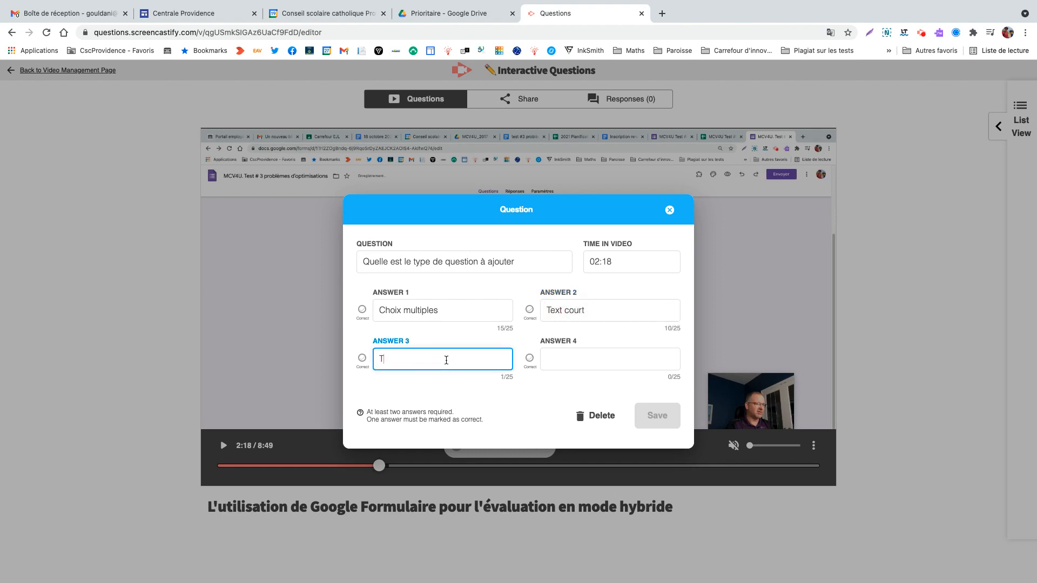
pyautogui.write('ext Long')
pyautogui.click(582, 357)
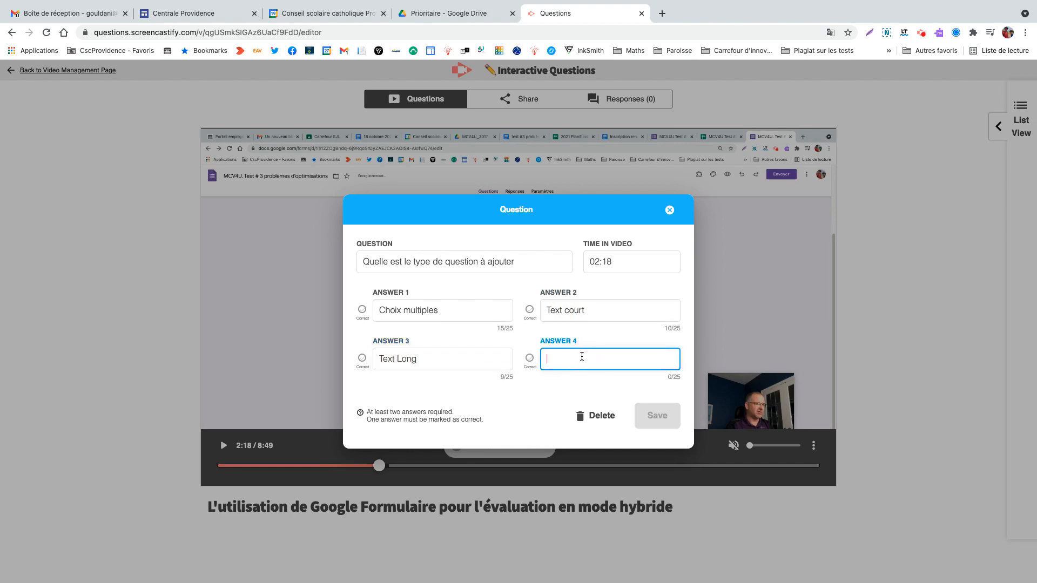
pyautogui.write('Changement de données')
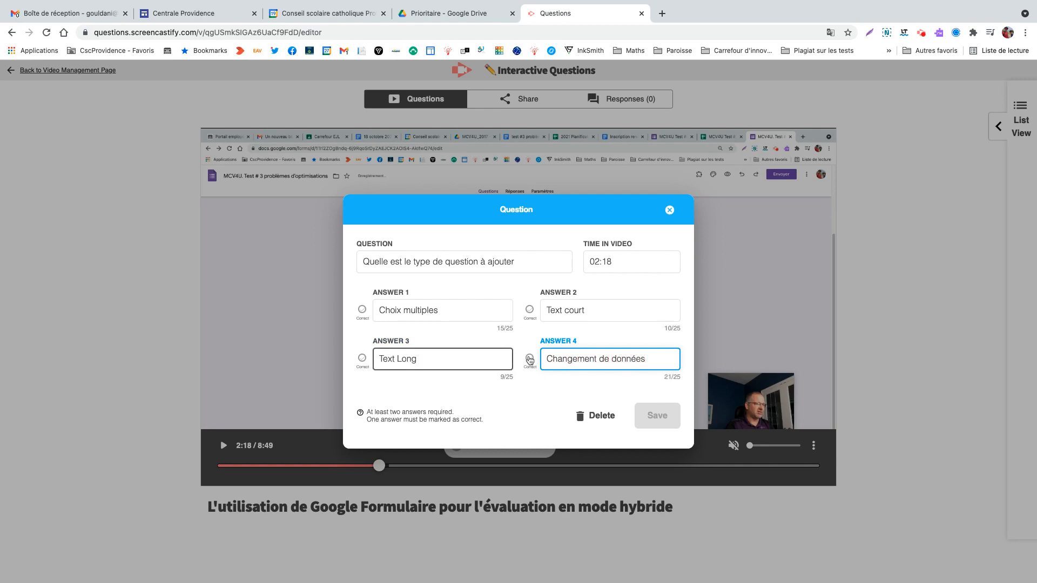
pyautogui.click(529, 358)
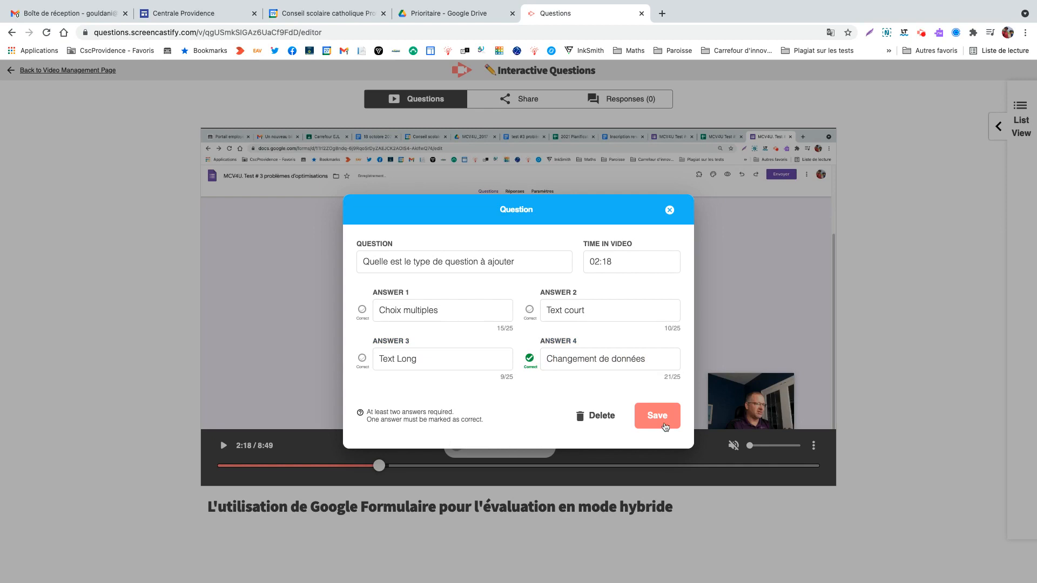
pyautogui.click(656, 417)
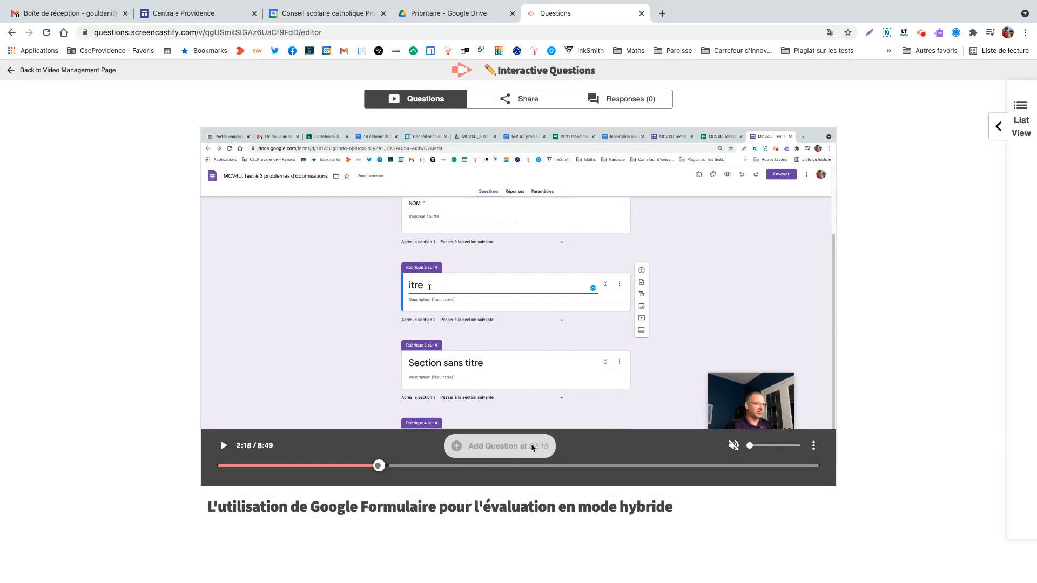
# Step: Add a second question at 04:25 in the video, worded "Qui est le plus grand"
pyautogui.moveTo(379, 466); pyautogui.dragTo(520, 468)
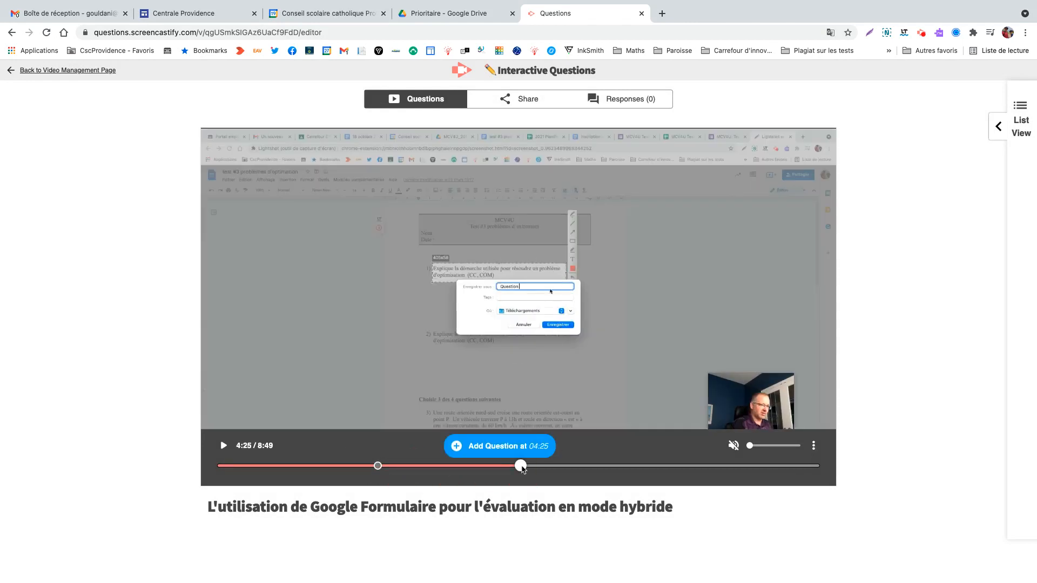
pyautogui.click(502, 450)
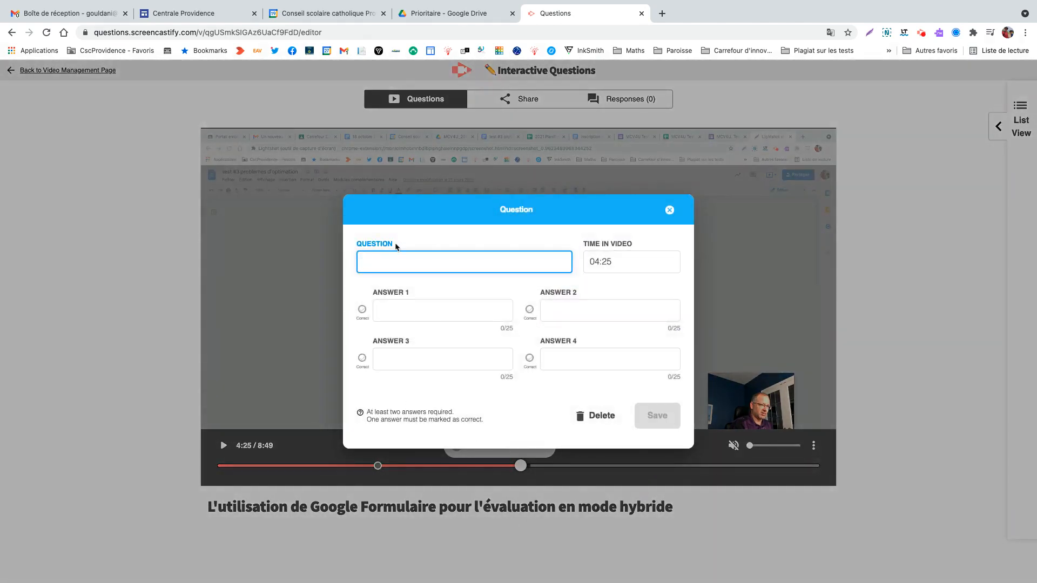
pyautogui.click(454, 258)
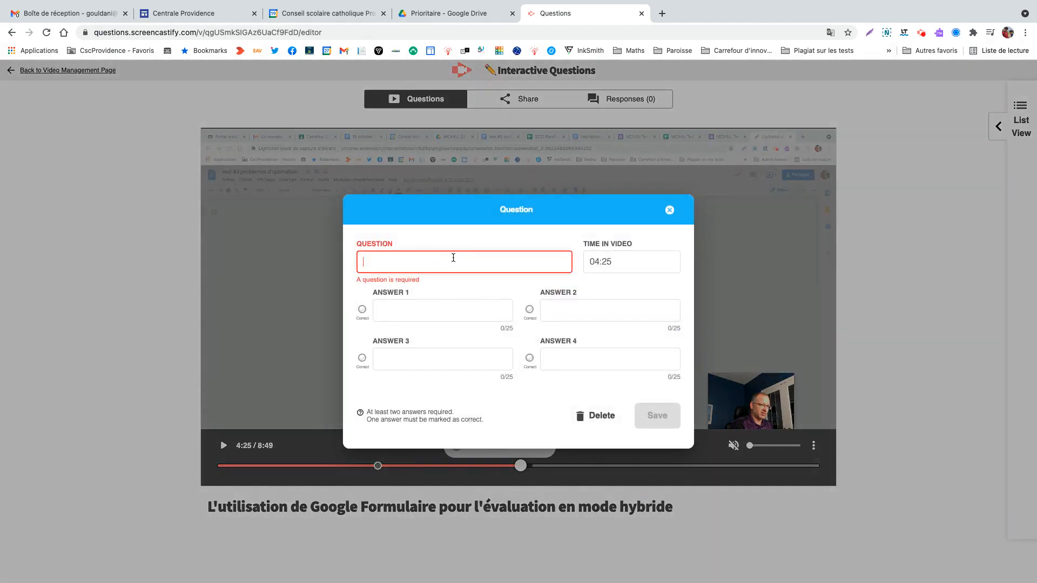
pyautogui.write('Qui est le pl')
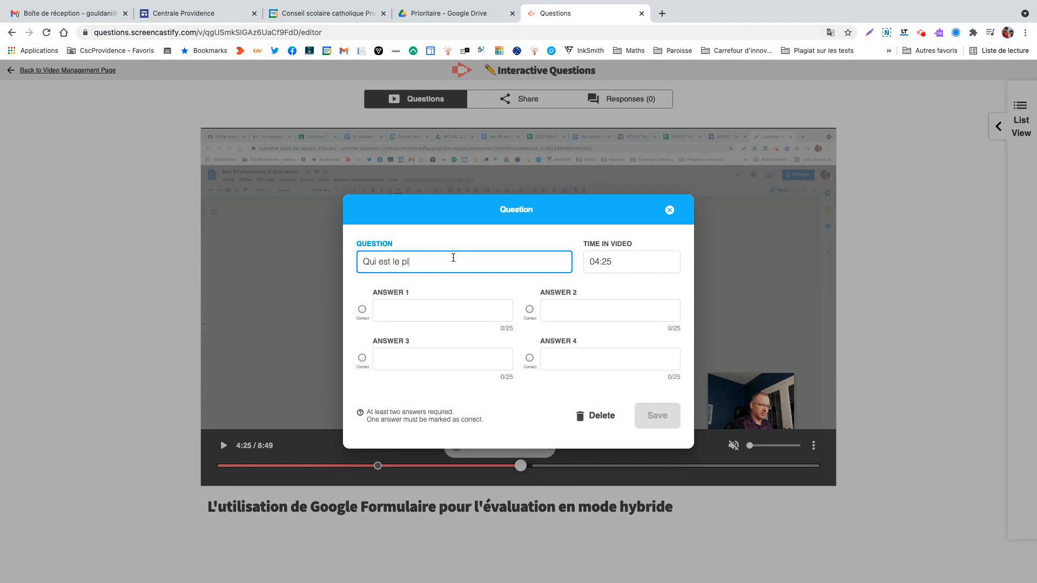
pyautogui.write('us grand')
# Step: Enter a first name for each of answers 1 and 2, and save the question with answer 2 marked correct
pyautogui.click(422, 313)
pyautogui.write('M')
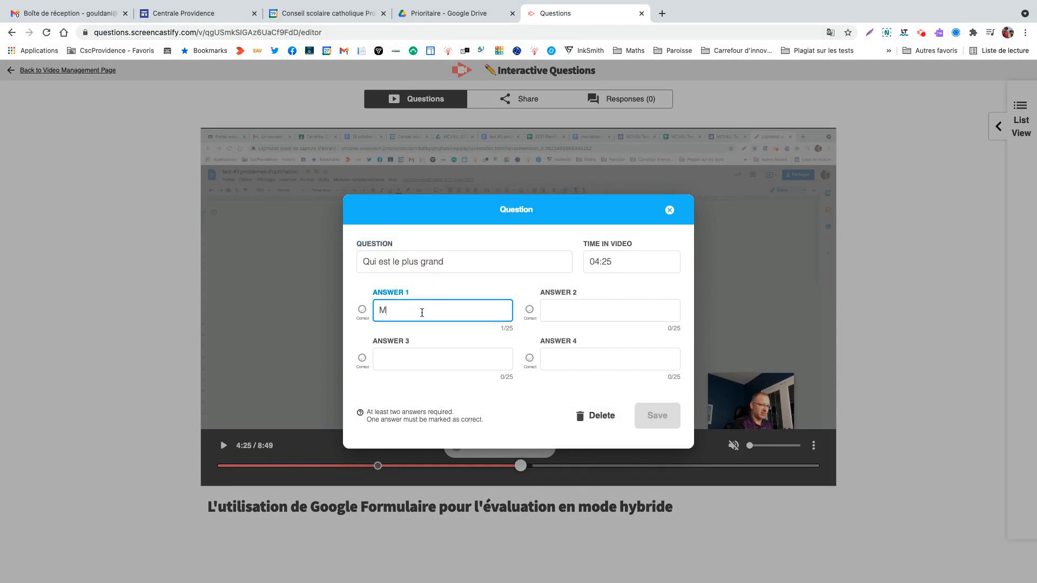
pyautogui.write('arc')
pyautogui.press('Tab')
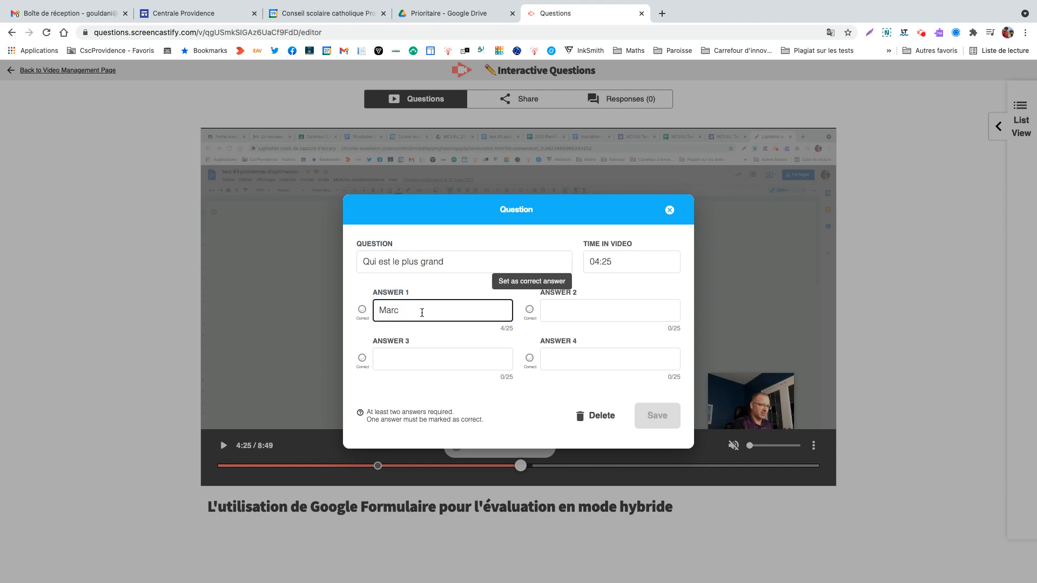
pyautogui.click(625, 308)
pyautogui.write('É')
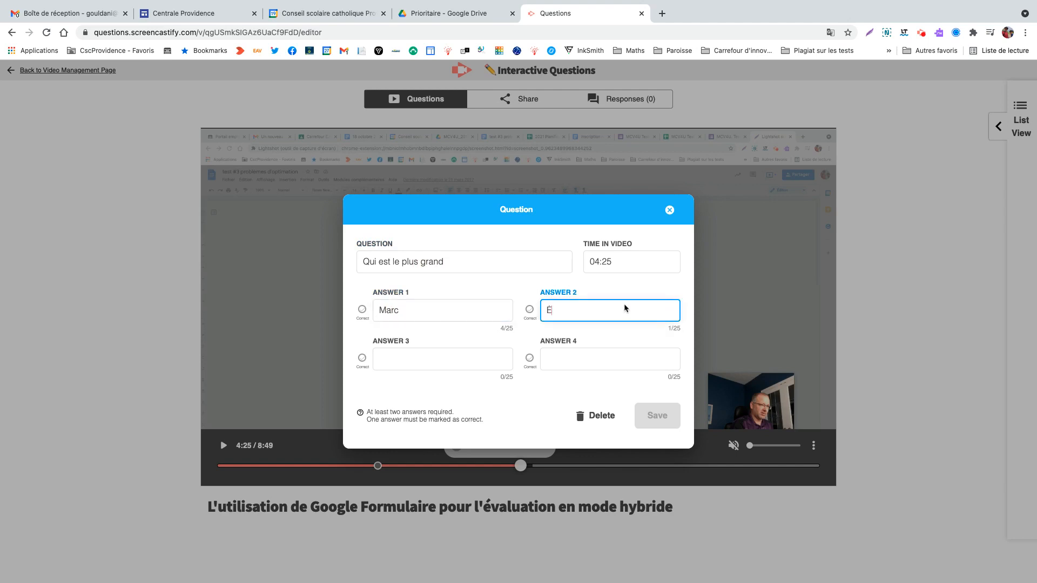
pyautogui.write('tienne')
pyautogui.click(530, 311)
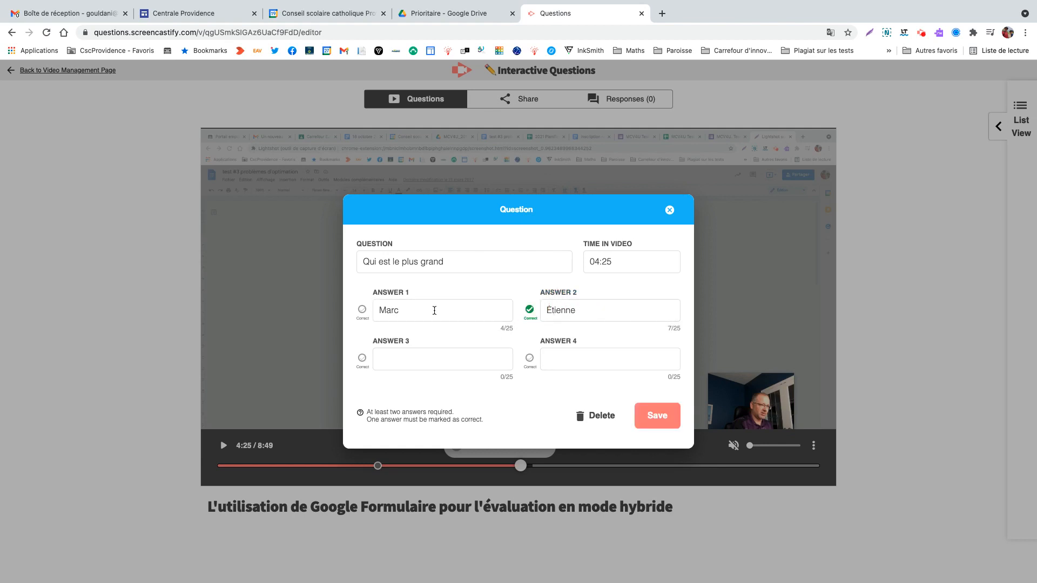
pyautogui.click(656, 415)
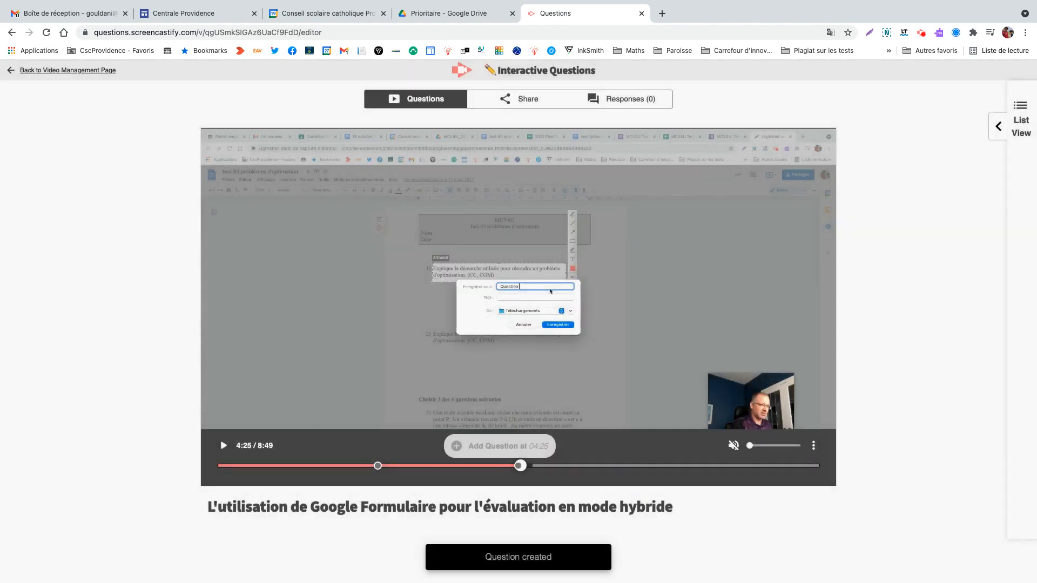
# Step: Review the list of questions, the video's sharing options and the responses page
pyautogui.click(1009, 134)
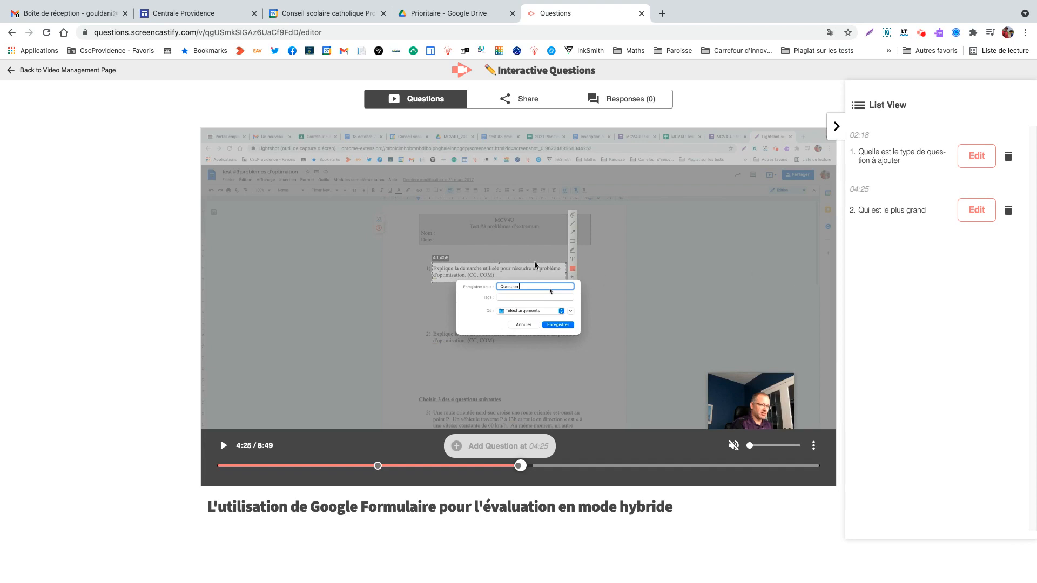
pyautogui.click(527, 101)
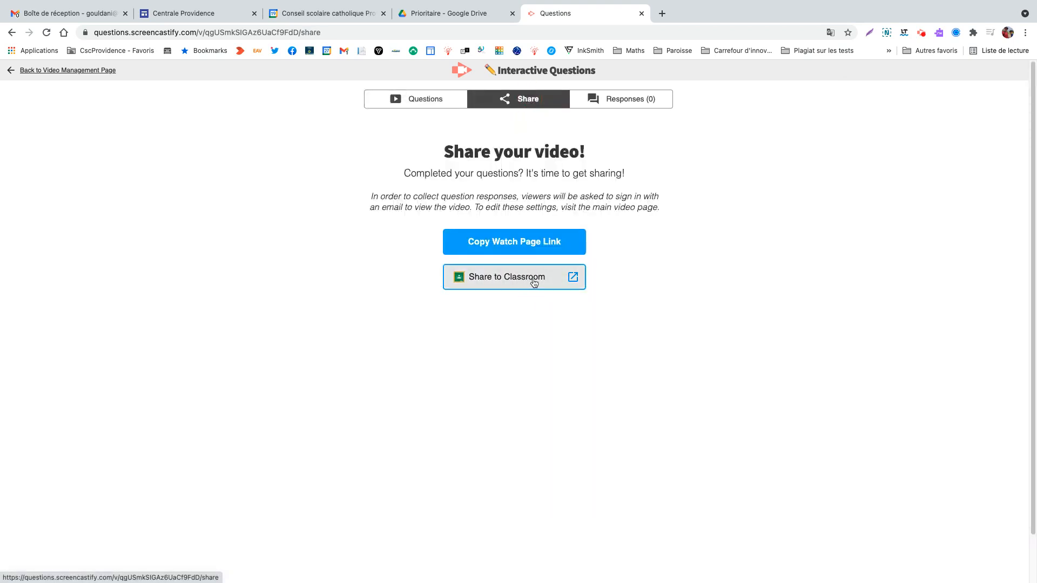
pyautogui.click(624, 102)
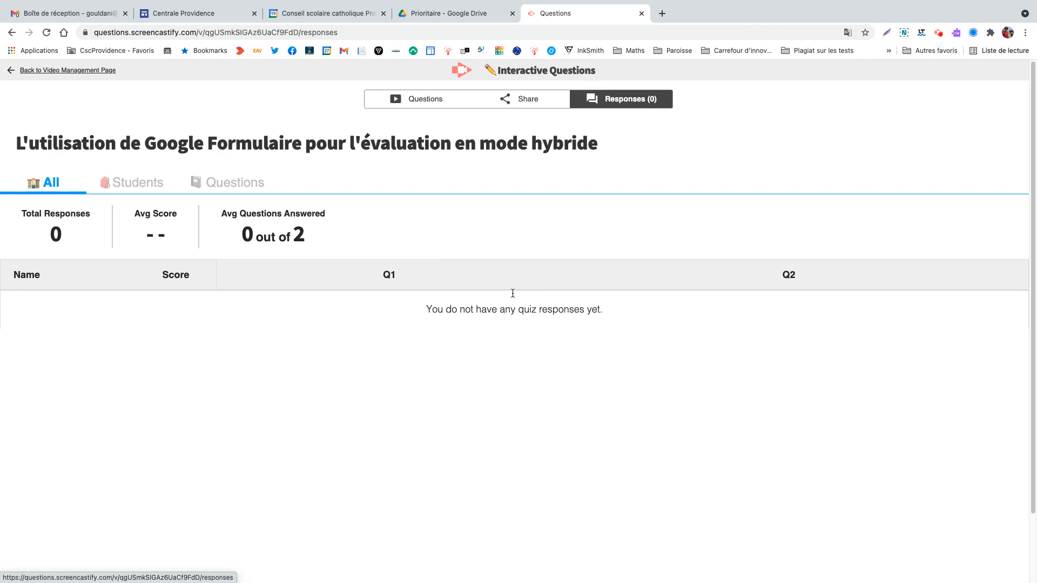
# Step: Return to the video management page and view the full list of export options for the original video file
pyautogui.click(14, 73)
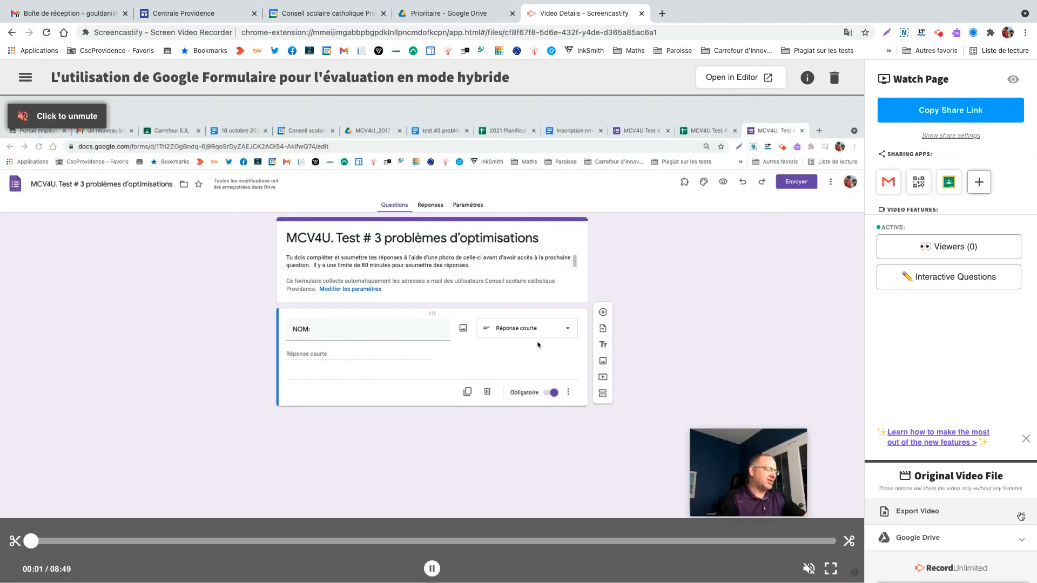
pyautogui.click(1021, 515)
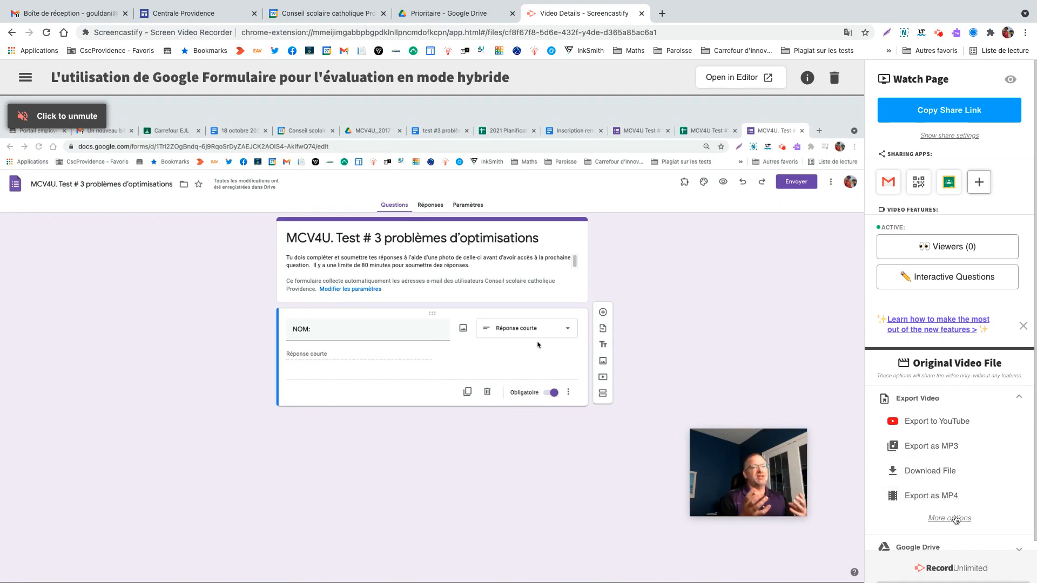
pyautogui.click(955, 518)
pyautogui.scroll(-1, 970, 452)
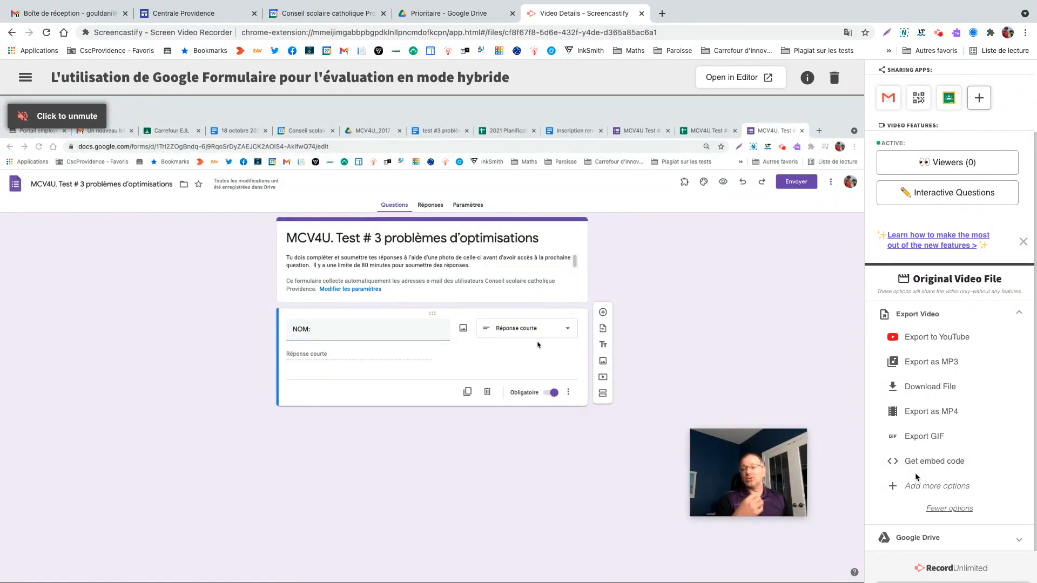
pyautogui.moveTo(559, 483)
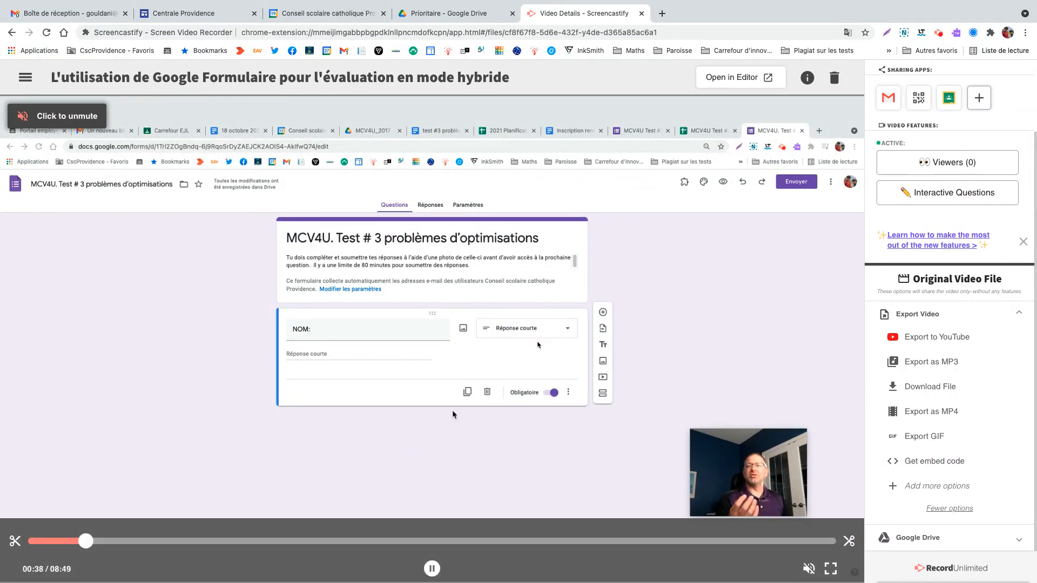
pyautogui.click(939, 34)
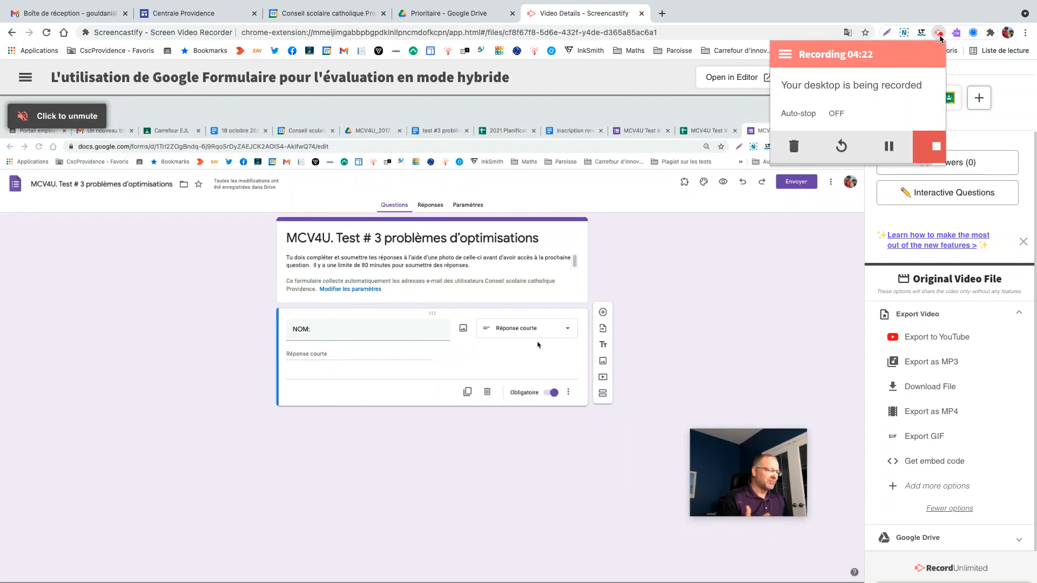